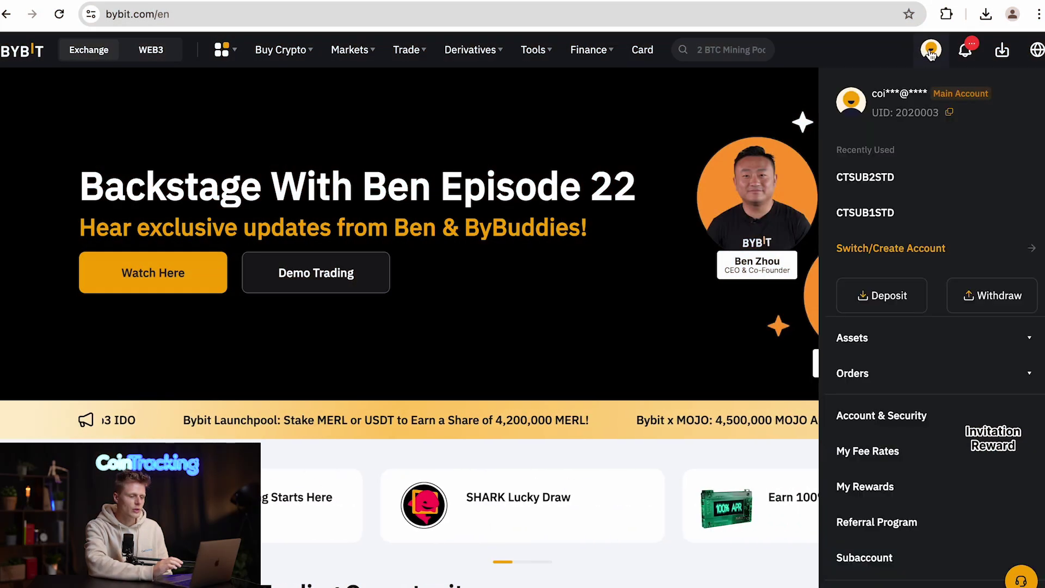
{"action": "scroll", "coordinate": [870, 401], "scroll_direction": "down", "scroll_amount": 2}
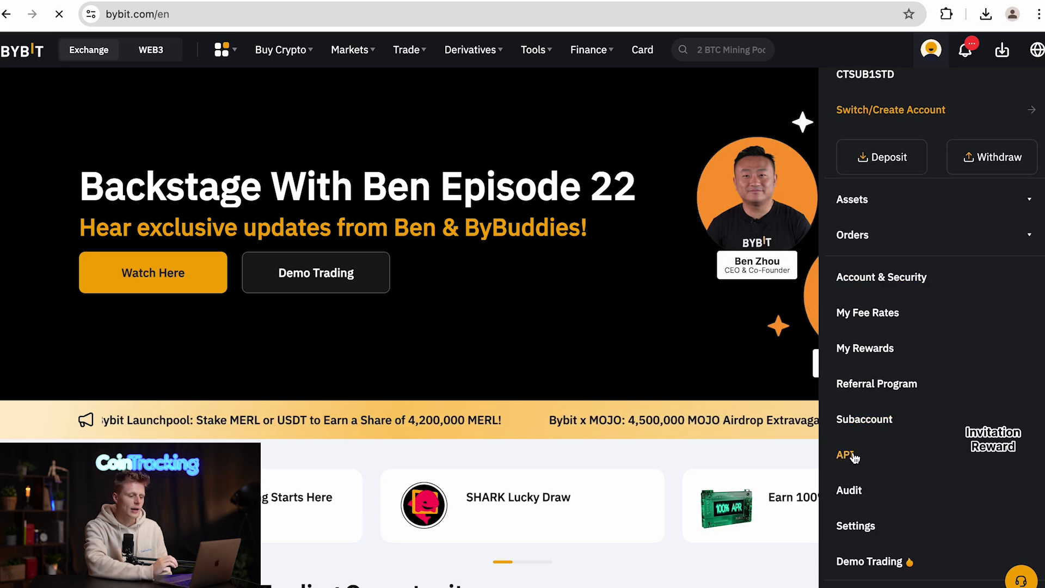
- Open API Management from the account menu and begin creating a new API key
{"action": "left_click", "coordinate": [846, 455]}
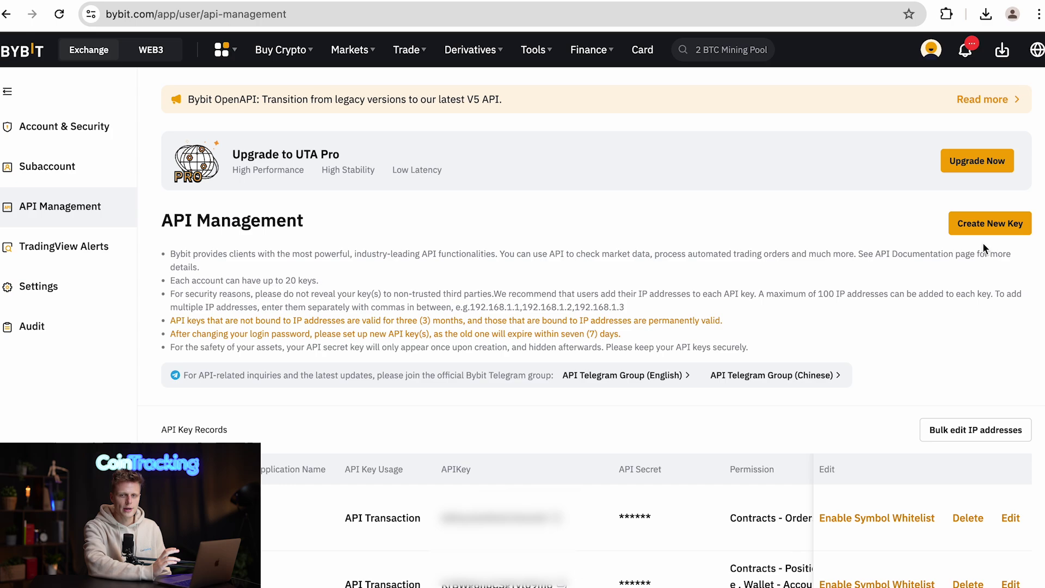
{"action": "left_click", "coordinate": [995, 232]}
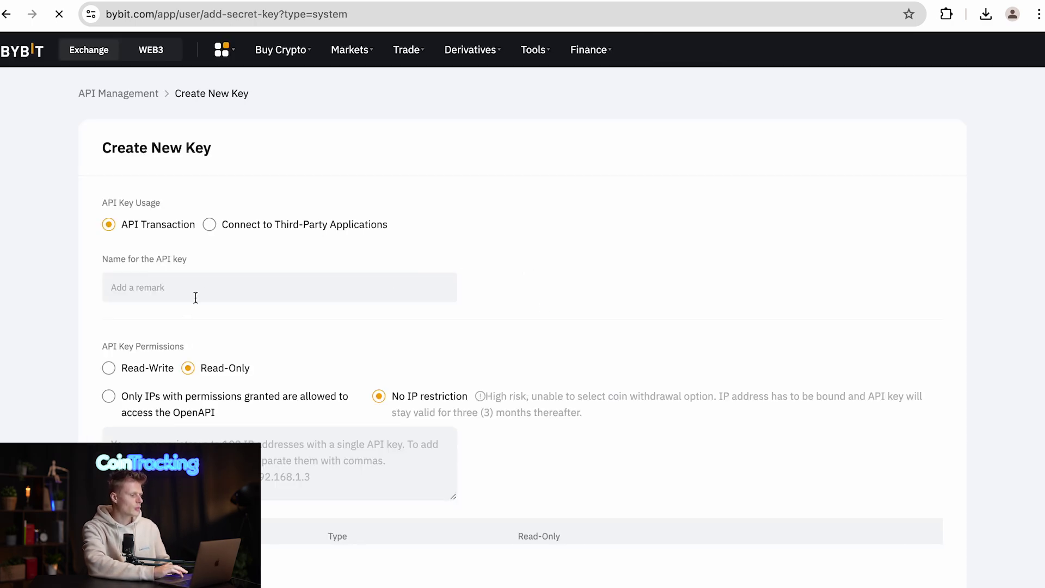
- Name the new API key 'CoinTrackingAPI Video2'
{"action": "left_click", "coordinate": [215, 286]}
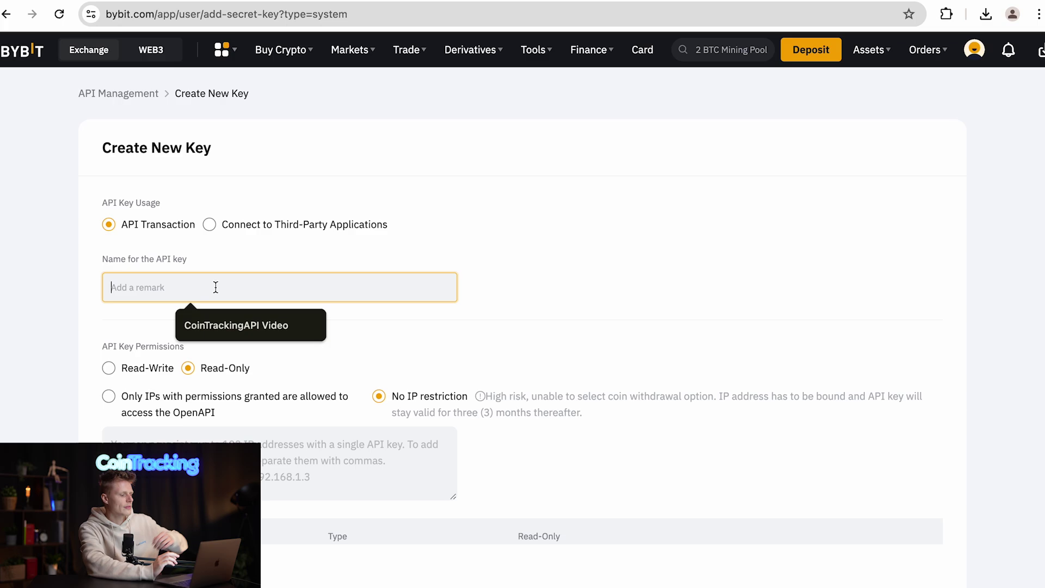
{"action": "left_click", "coordinate": [215, 319]}
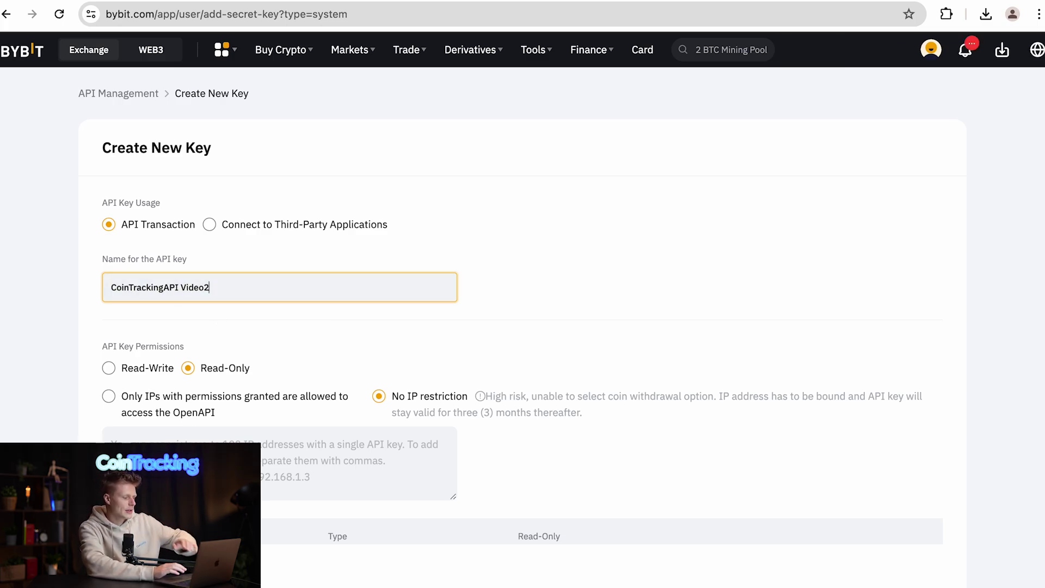
{"action": "left_click", "coordinate": [506, 270]}
{"action": "scroll", "coordinate": [507, 269], "scroll_direction": "down", "scroll_amount": 2}
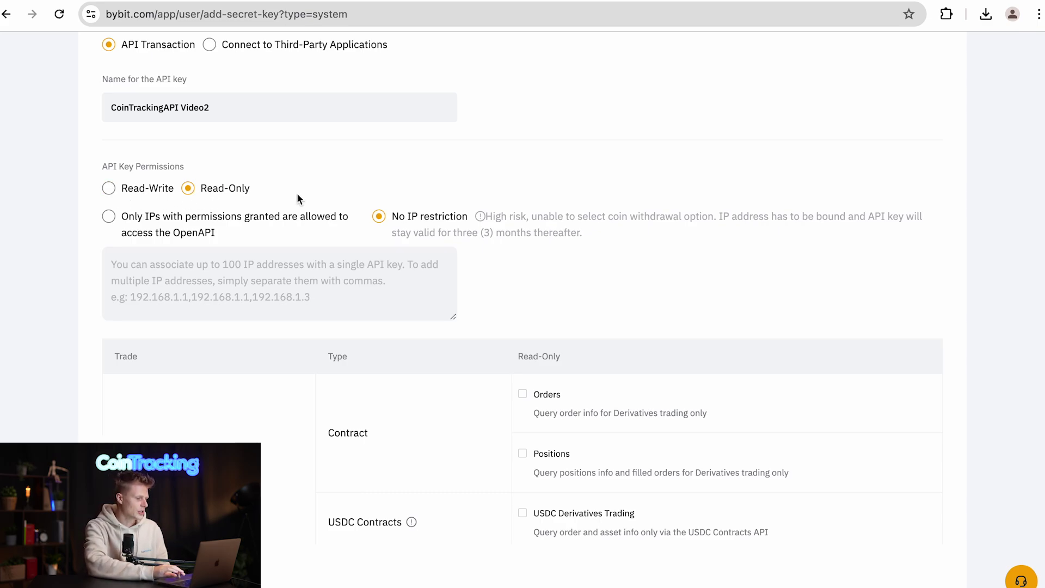
{"action": "scroll", "coordinate": [333, 205], "scroll_direction": "down", "scroll_amount": 3}
- Grant read-only Unified Trading and Assets permissions and submit the key
{"action": "left_click", "coordinate": [120, 275]}
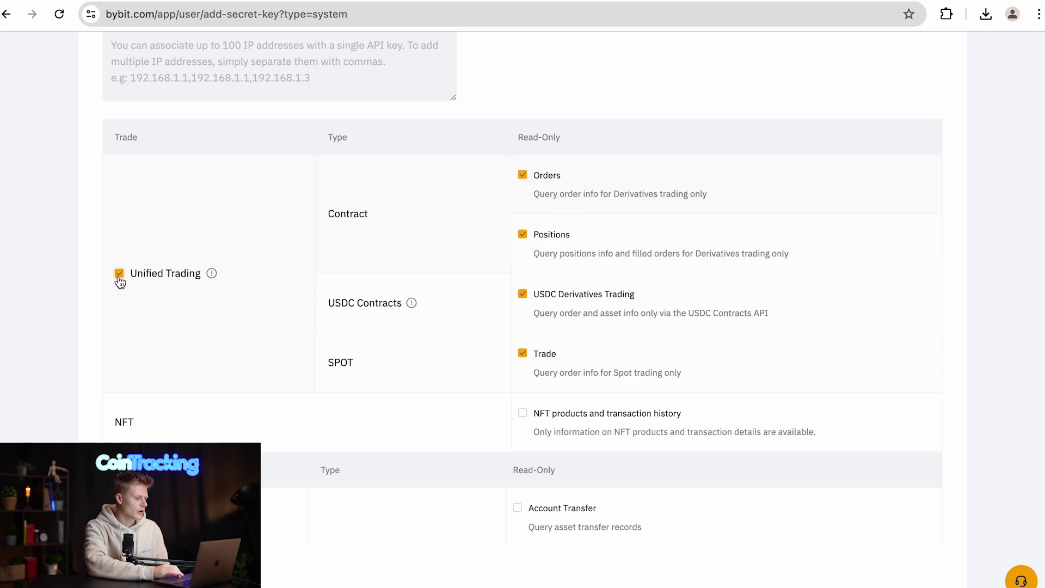
{"action": "scroll", "coordinate": [119, 281], "scroll_direction": "down", "scroll_amount": 4}
{"action": "left_click", "coordinate": [120, 281]}
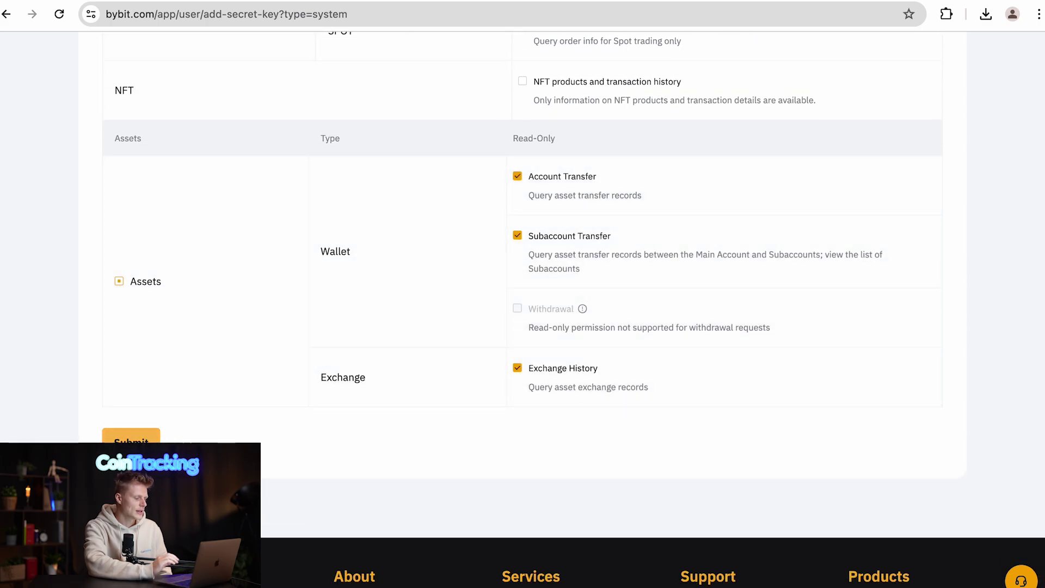
{"action": "left_click", "coordinate": [131, 437]}
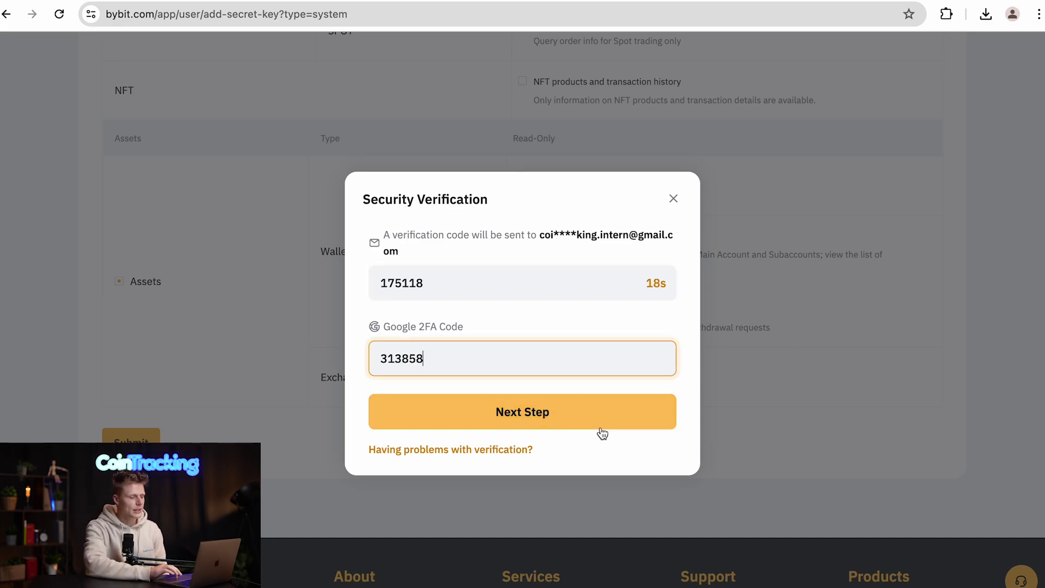
- Confirm the entered email and Google authenticator codes to finish verification
{"action": "left_click", "coordinate": [593, 429]}
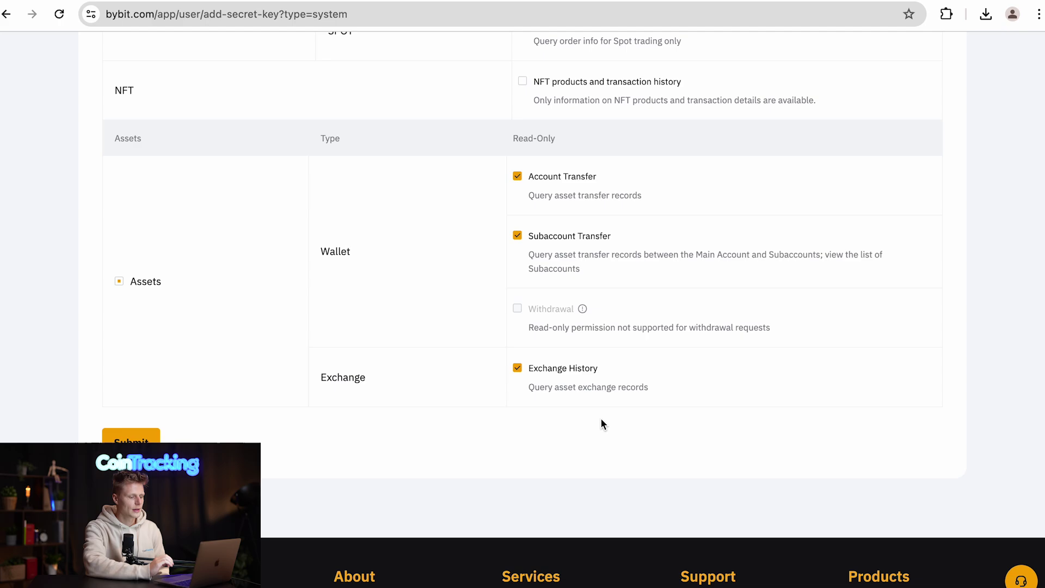
{"action": "scroll", "coordinate": [601, 424], "scroll_direction": "down", "scroll_amount": 1}
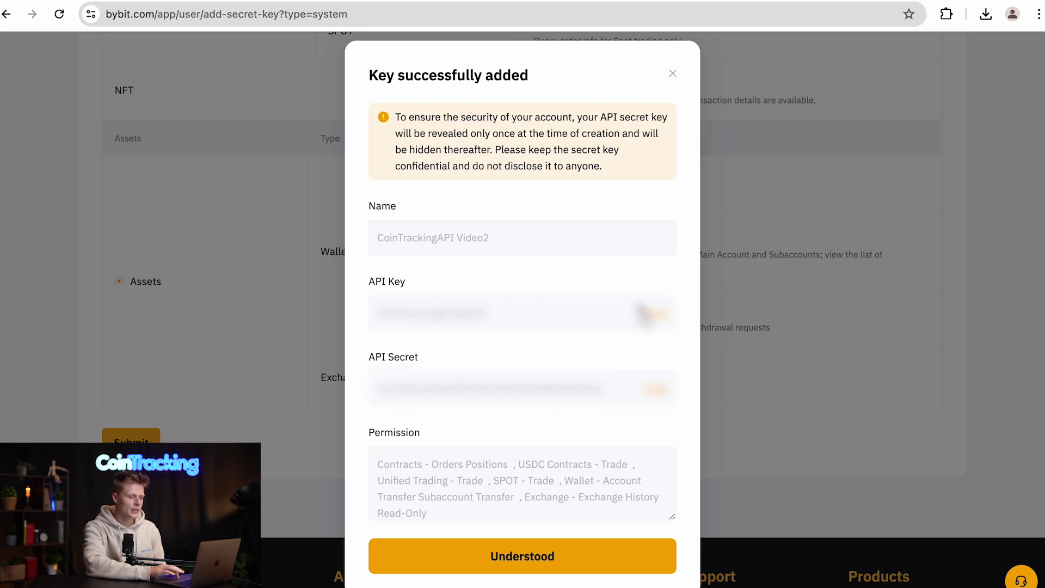
- Copy the CoinTrackingAPI Video2 API secret and acknowledge the 'Key successfully added' dialog
{"action": "left_click", "coordinate": [655, 390]}
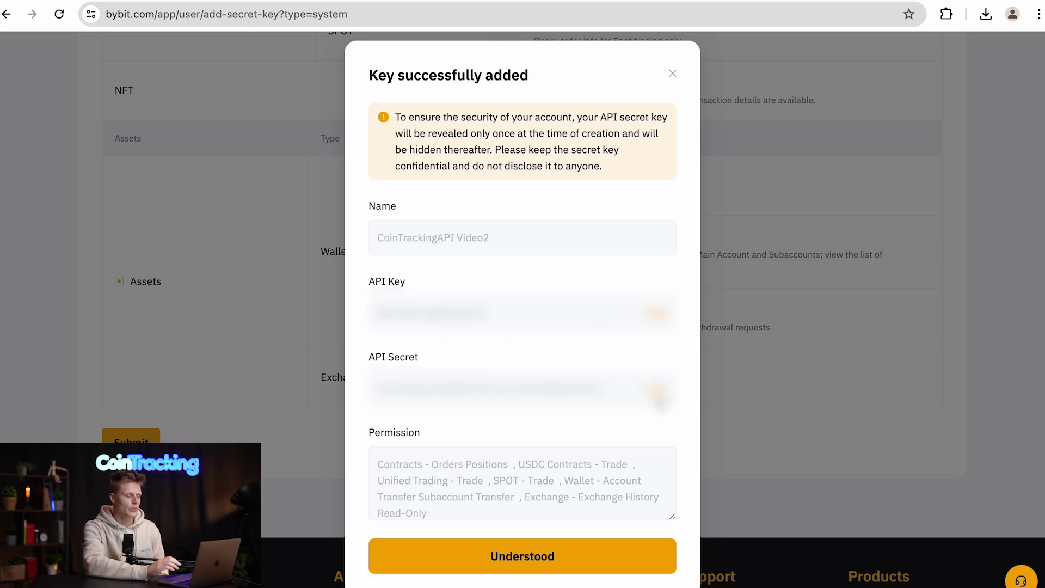
{"action": "left_click", "coordinate": [560, 555]}
{"action": "scroll", "coordinate": [564, 550], "scroll_direction": "down", "scroll_amount": 1}
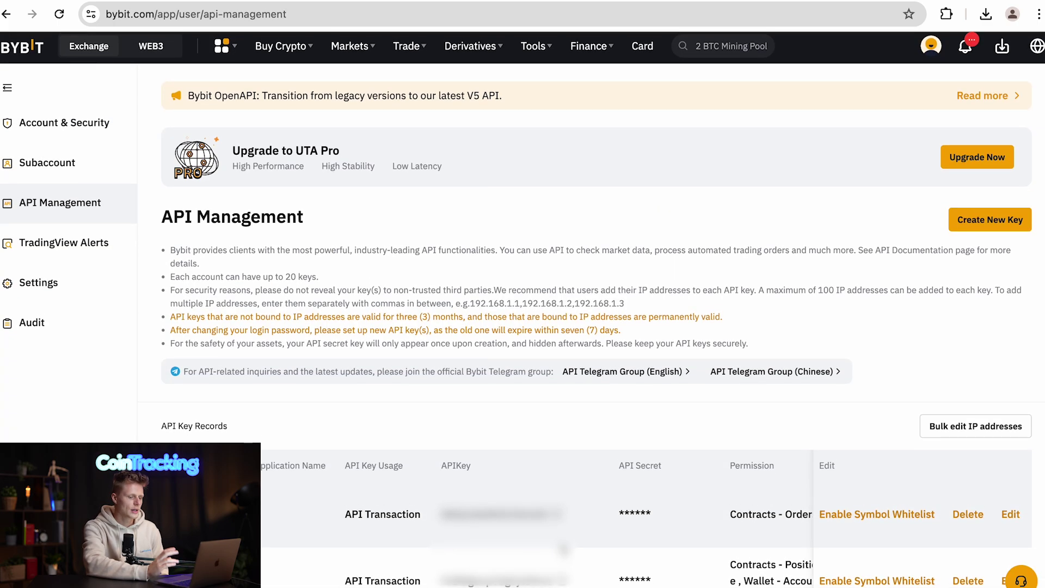